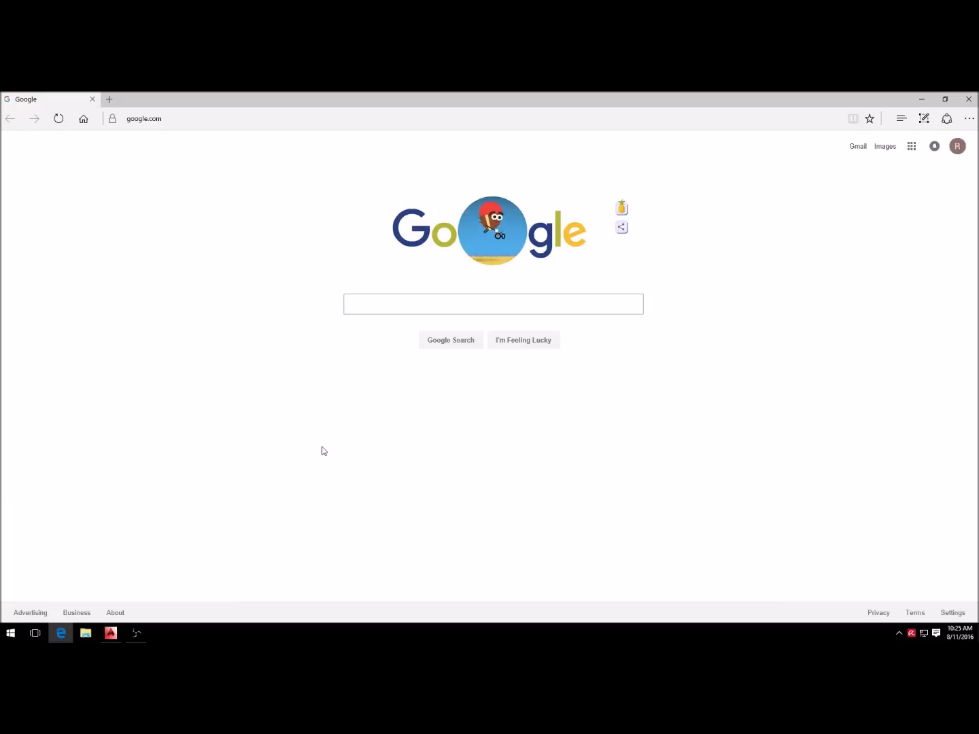
# Type 'autodesk' into the Google search box
pyautogui.write('aut')
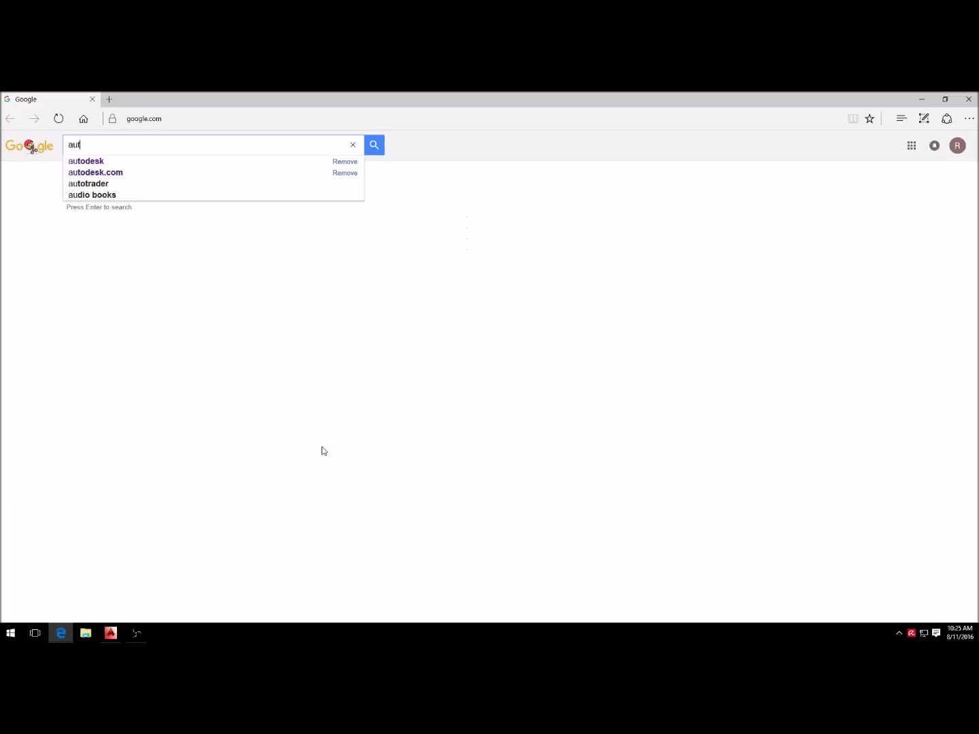
pyautogui.write('odesk')
# Search for autodesk and go to the site's Free student software downloads page
pyautogui.press('Return')
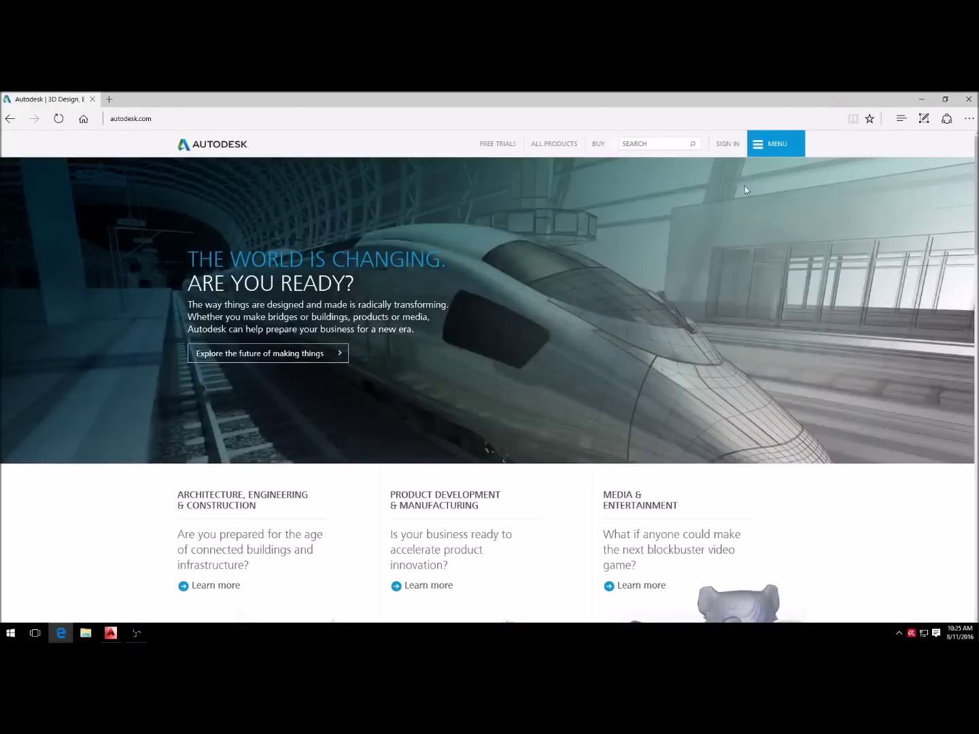
pyautogui.click(792, 146)
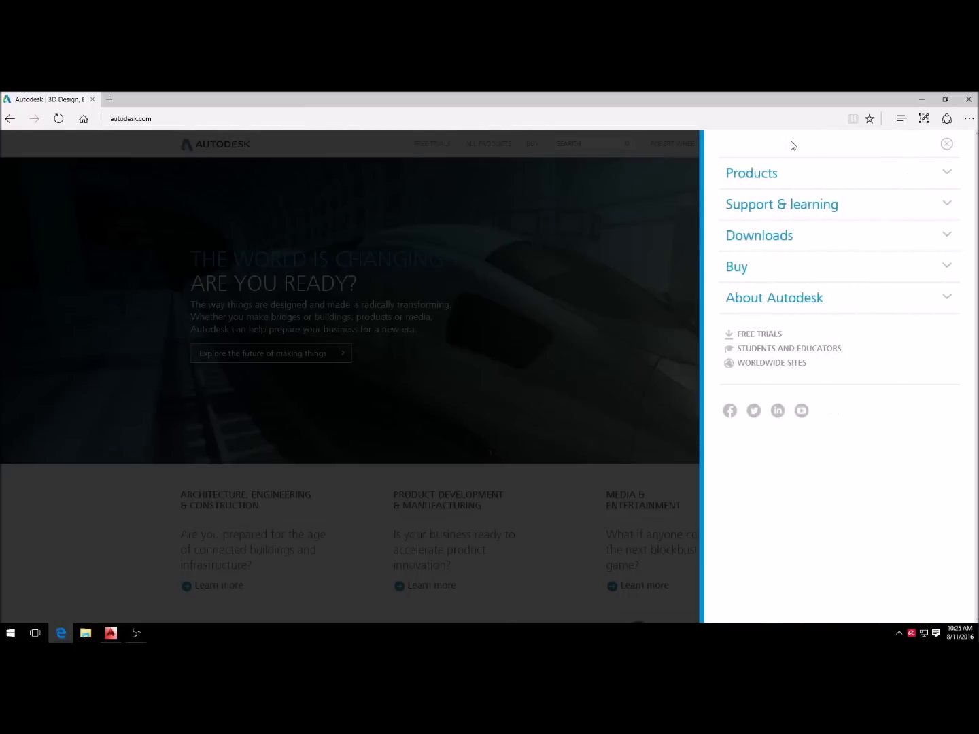
pyautogui.click(779, 235)
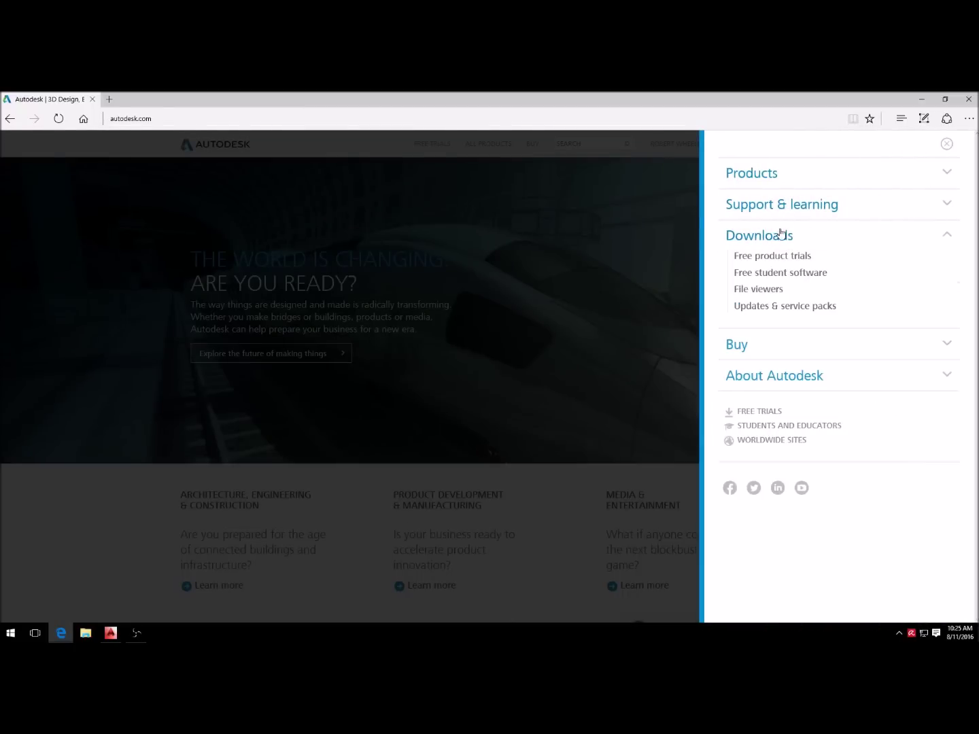
pyautogui.click(785, 272)
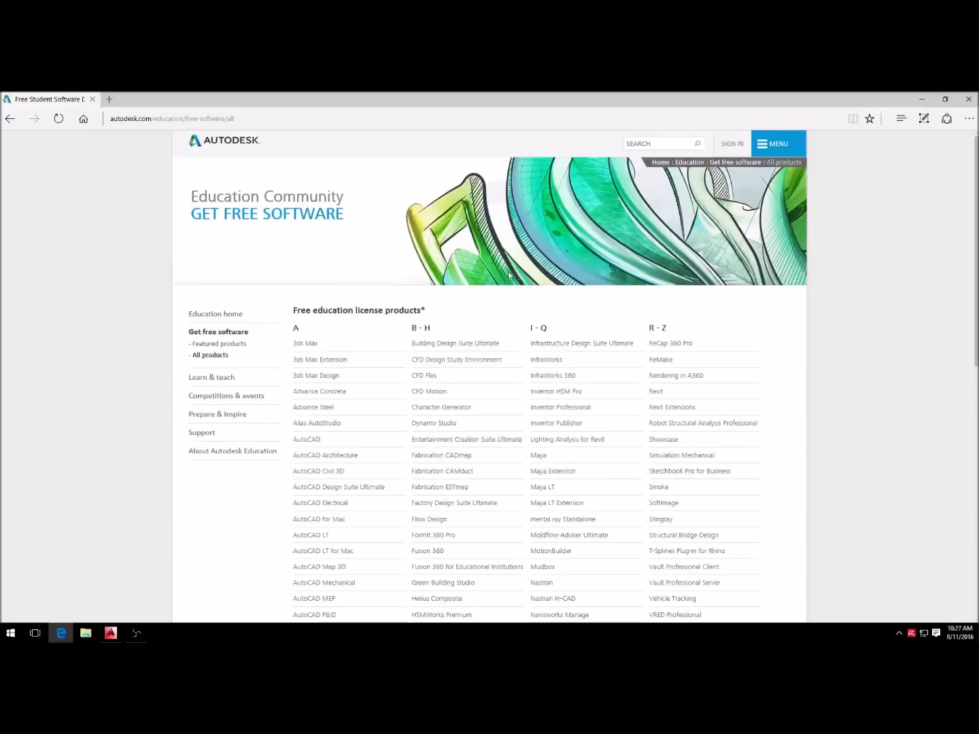
# Pick AutoCAD from the student product list to open its download page
pyautogui.scroll(-1, 508, 275)
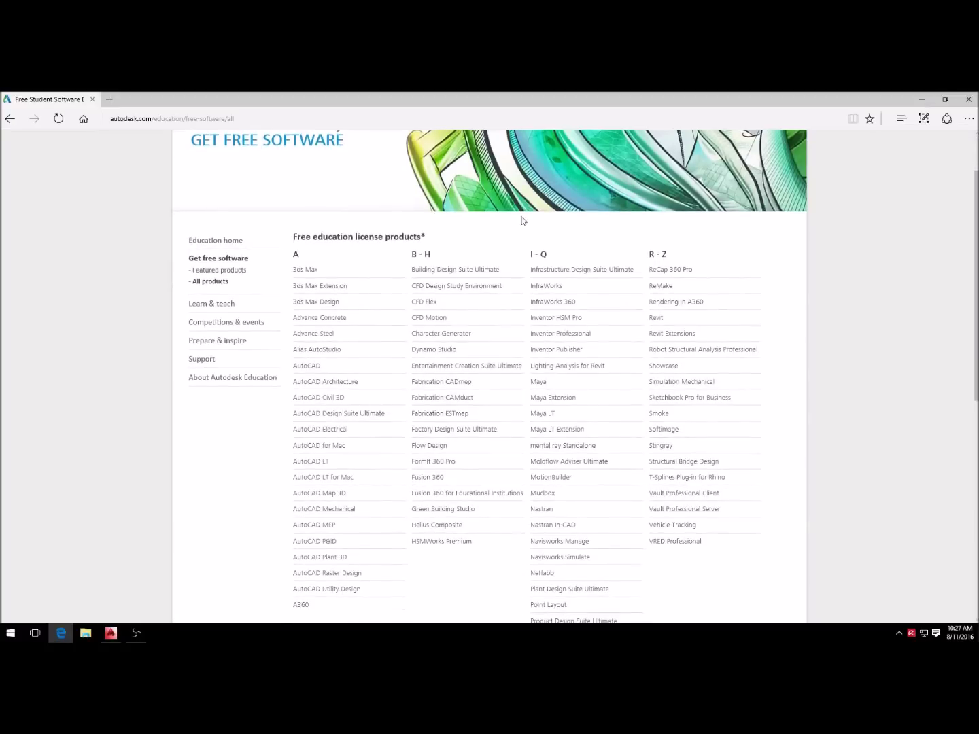
pyautogui.scroll(-5, 498, 425)
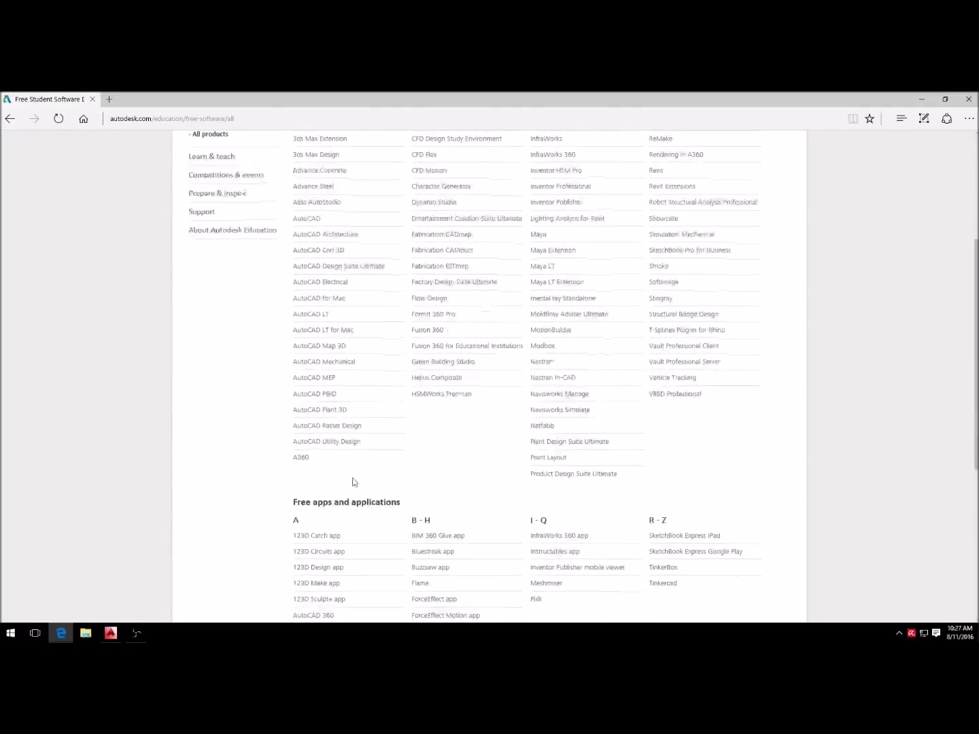
pyautogui.scroll(5, 436, 399)
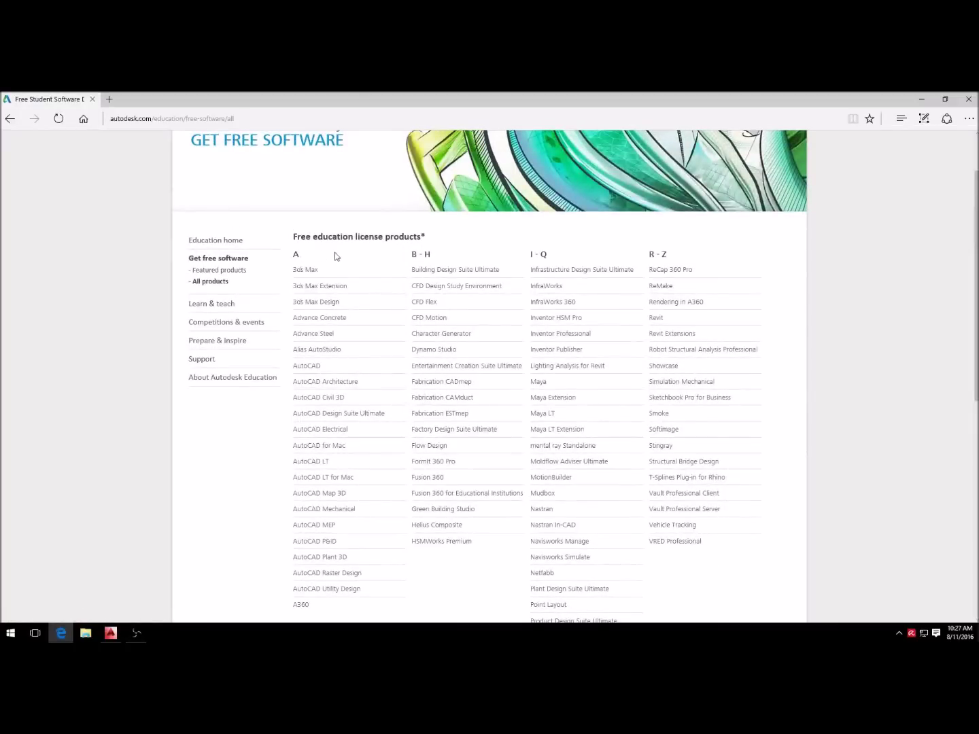
pyautogui.click(304, 367)
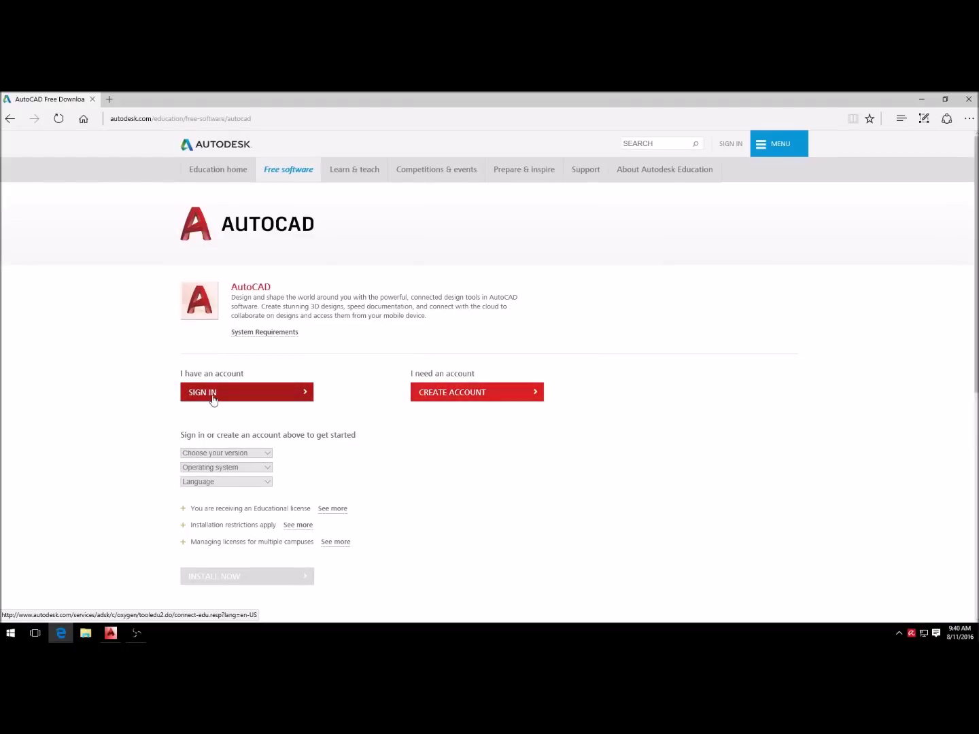
# Start a new education account with United States as country and Student as role
pyautogui.click(448, 394)
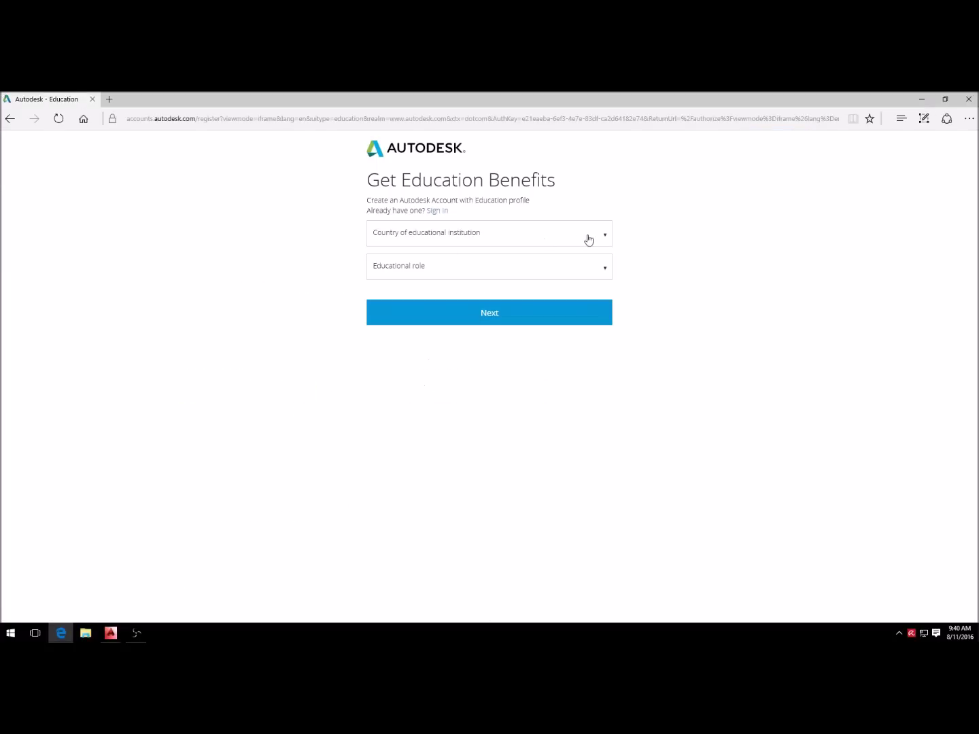
pyautogui.click(605, 240)
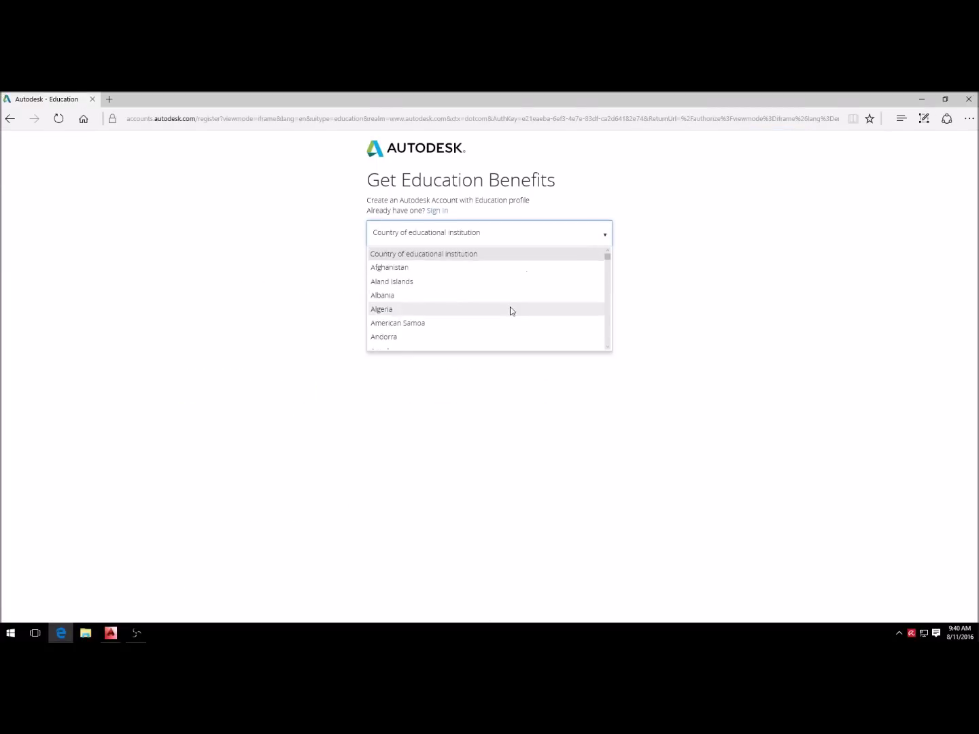
pyautogui.scroll(-3, 585, 271)
pyautogui.moveTo(608, 261); pyautogui.dragTo(615, 340)
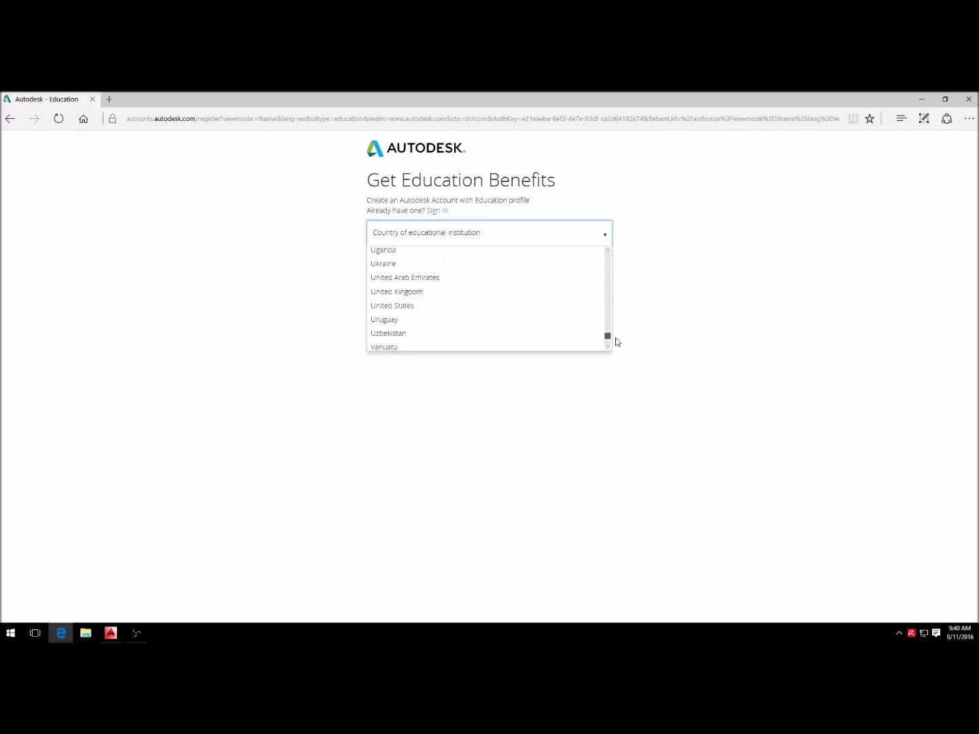
pyautogui.click(398, 308)
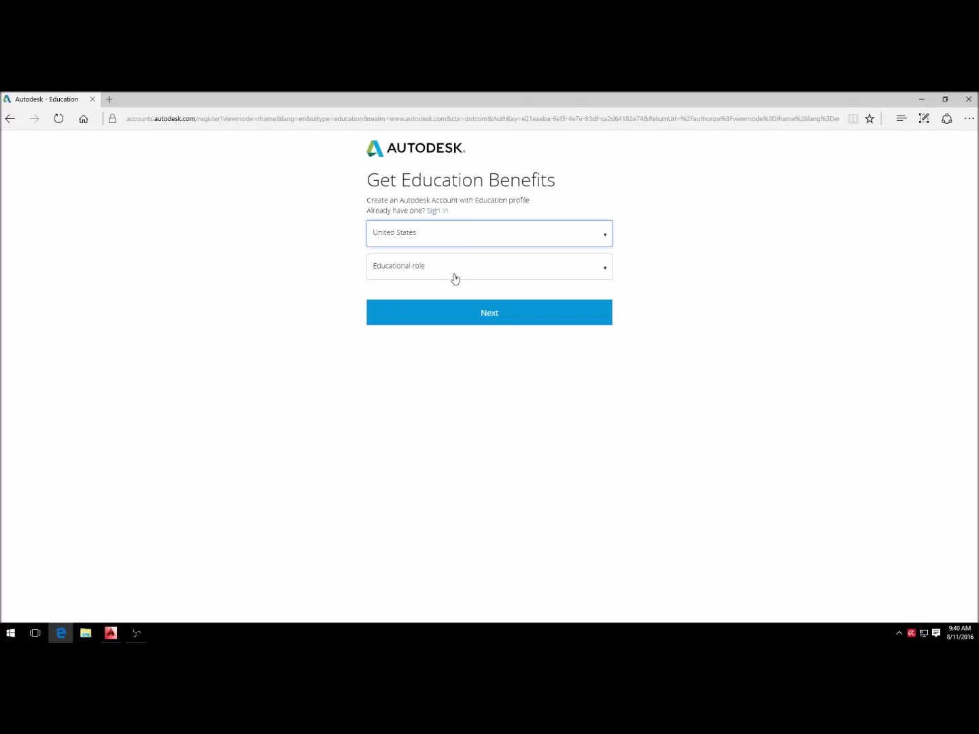
pyautogui.click(605, 271)
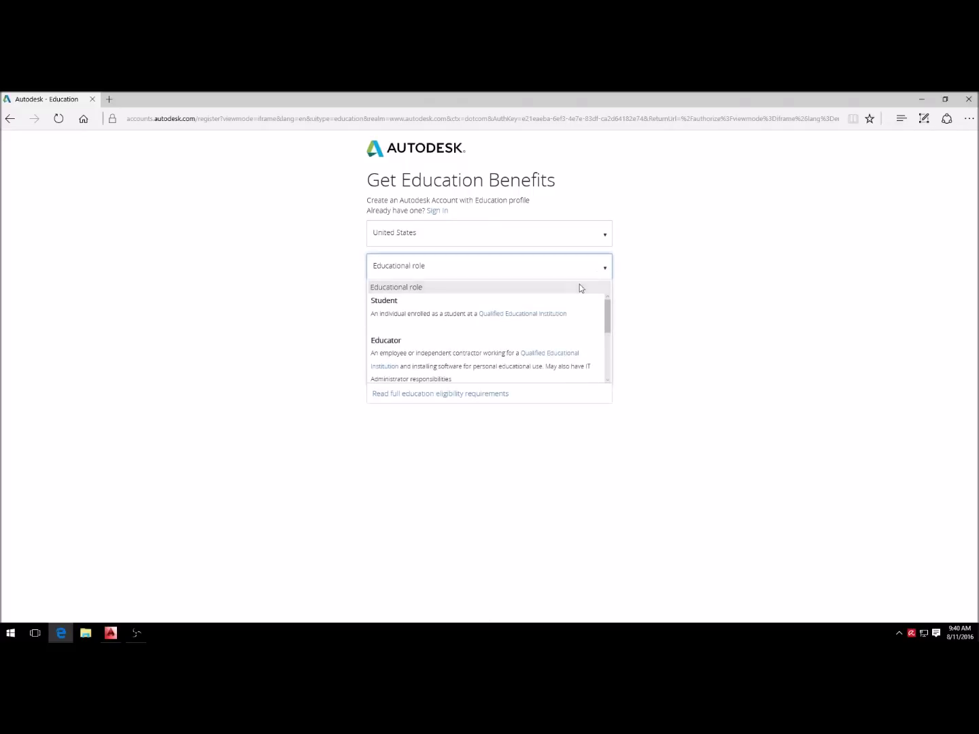
pyautogui.click(403, 310)
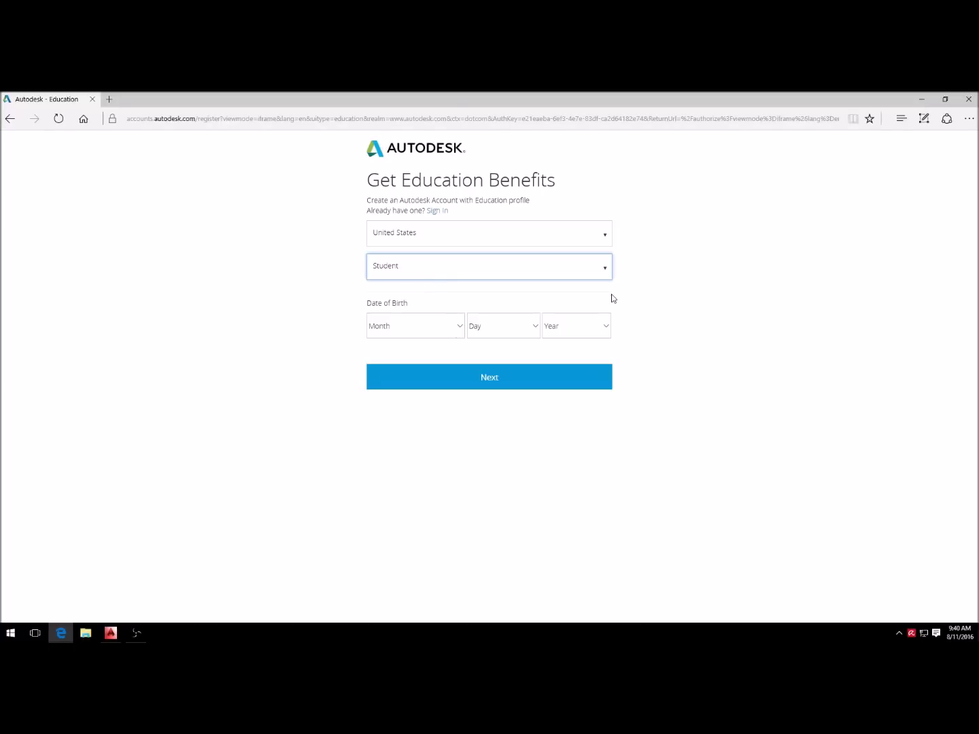
# Enter the birth month, day and year, then submit the eligibility details
pyautogui.click(458, 333)
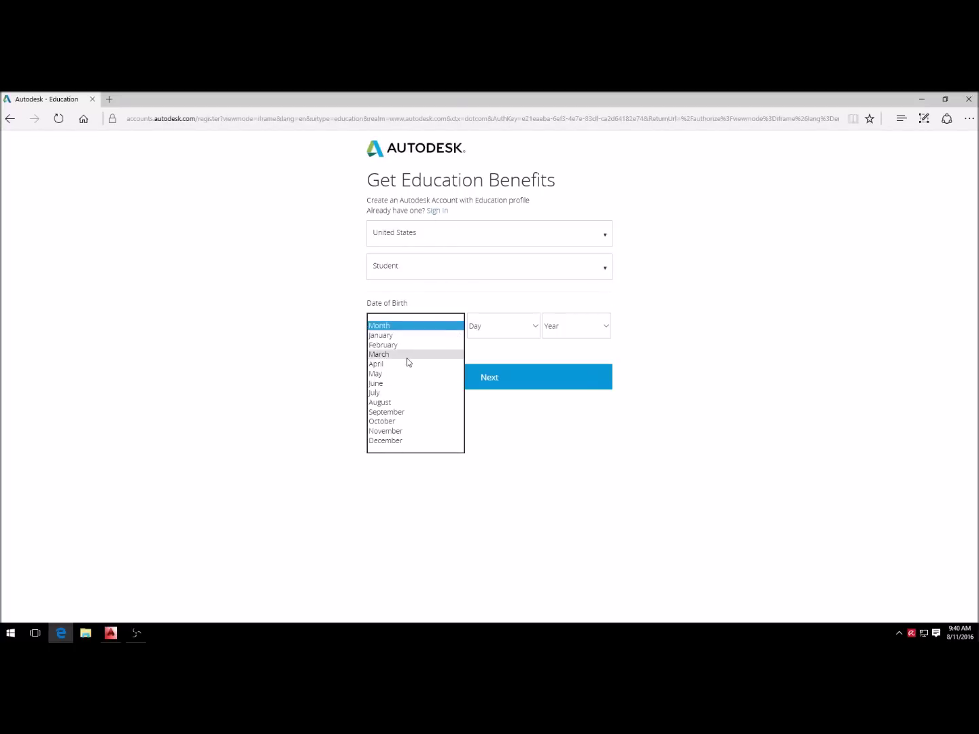
pyautogui.click(391, 375)
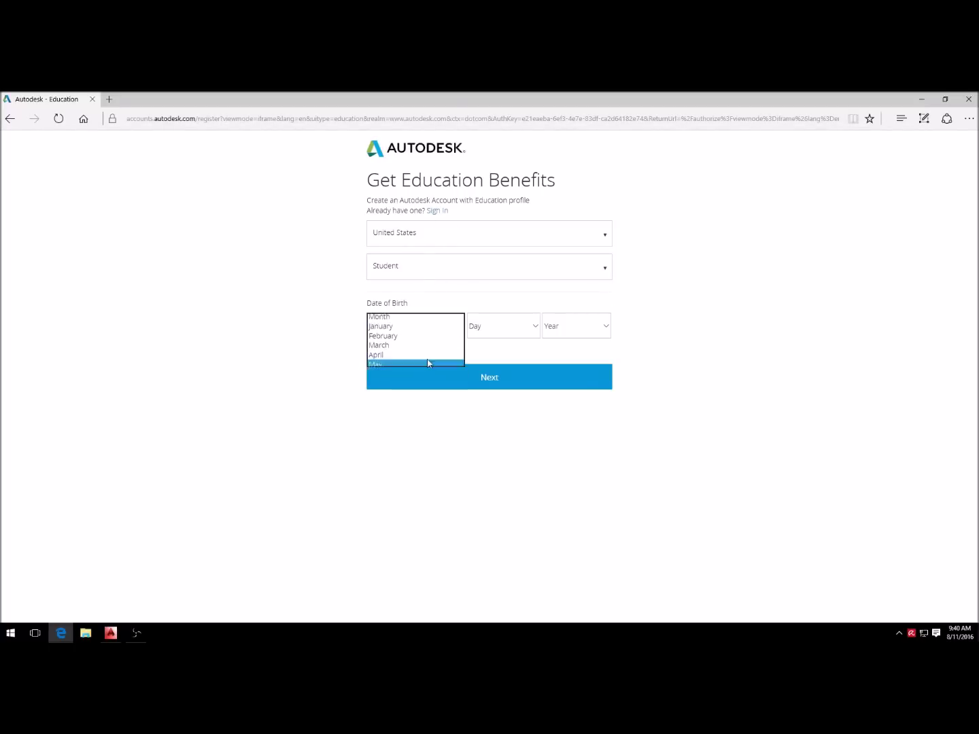
pyautogui.click(535, 327)
pyautogui.click(487, 459)
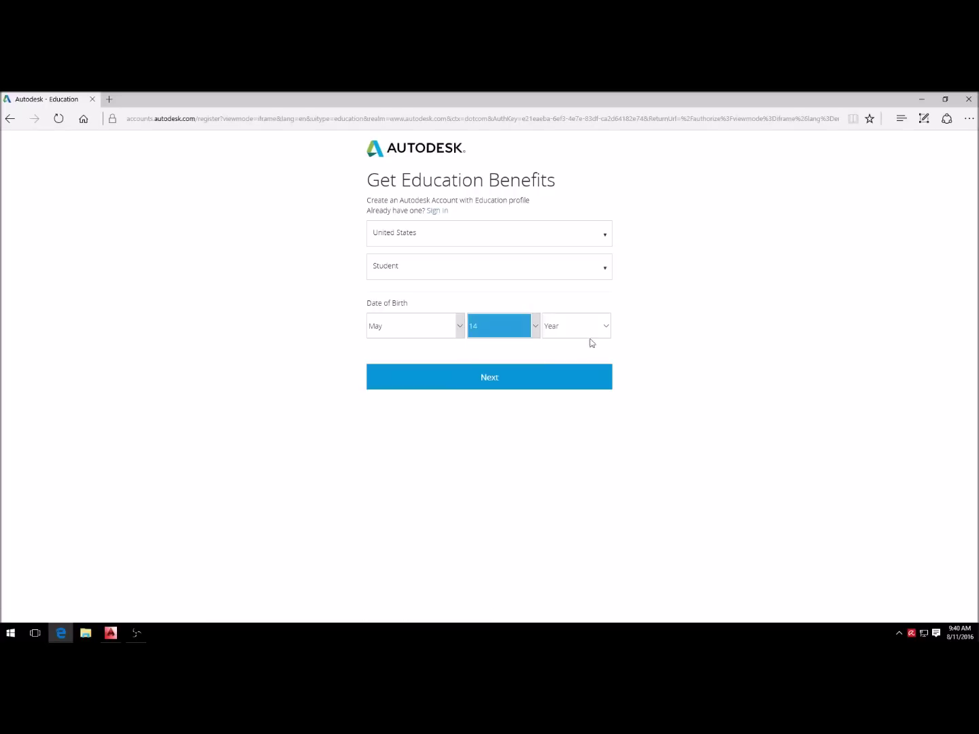
pyautogui.click(604, 326)
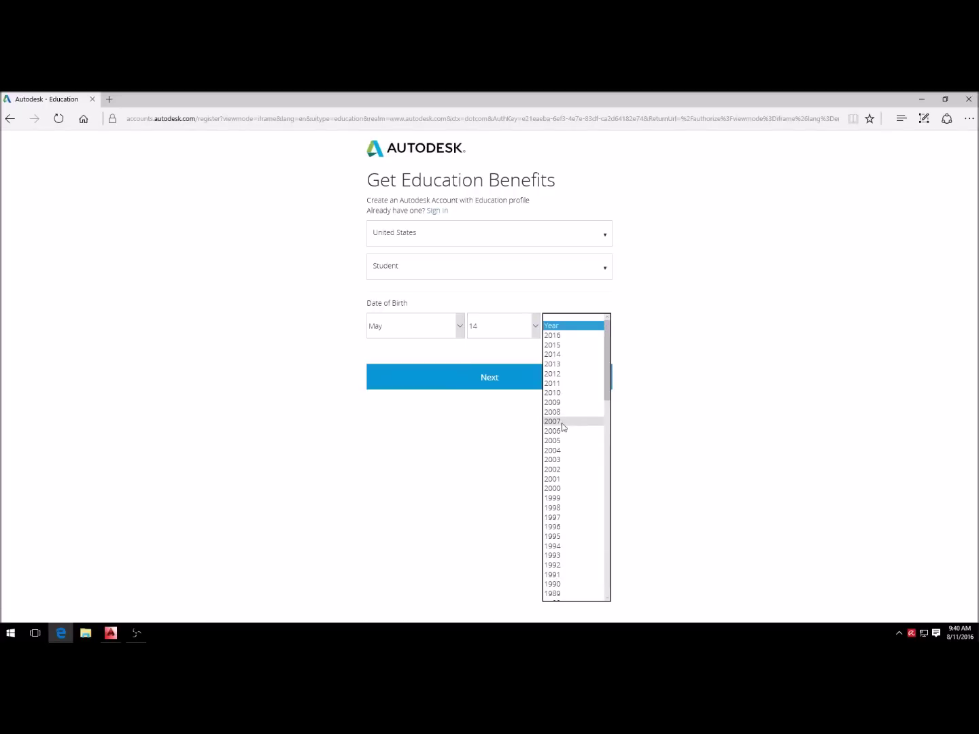
pyautogui.click(554, 585)
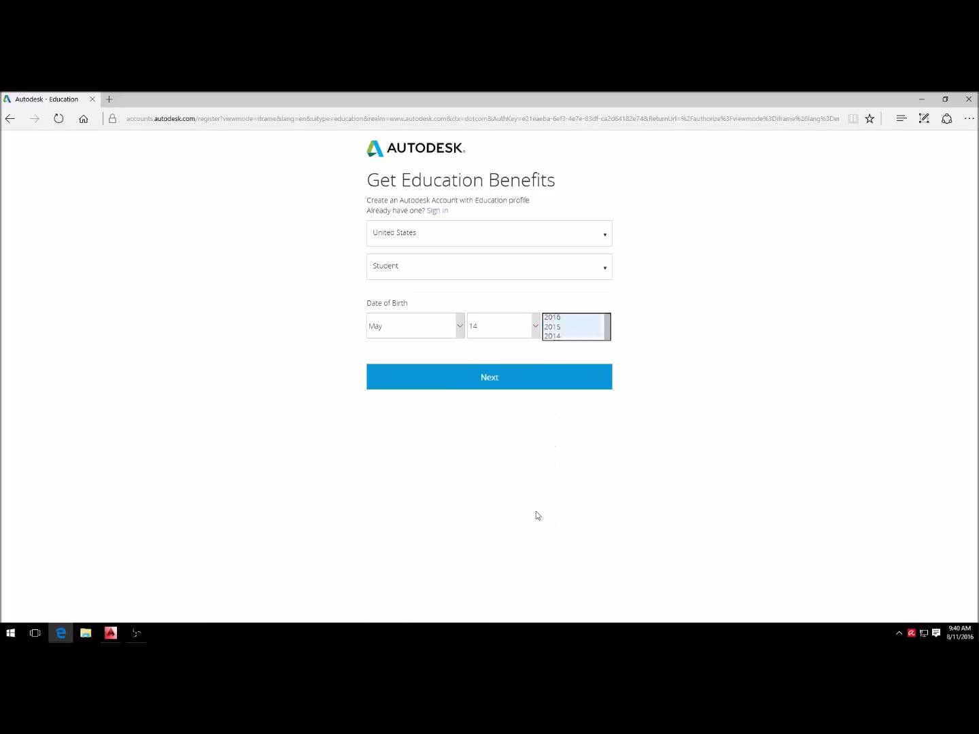
pyautogui.click(504, 381)
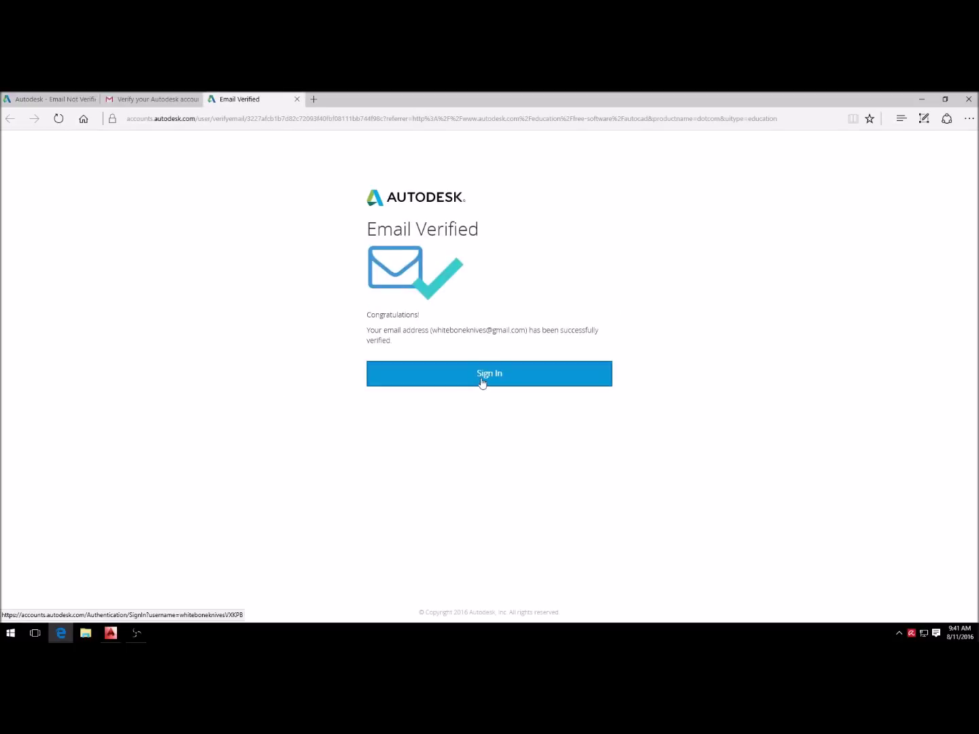
# Sign in, submit the Hocking College education details, and finish the account setup
pyautogui.click(480, 381)
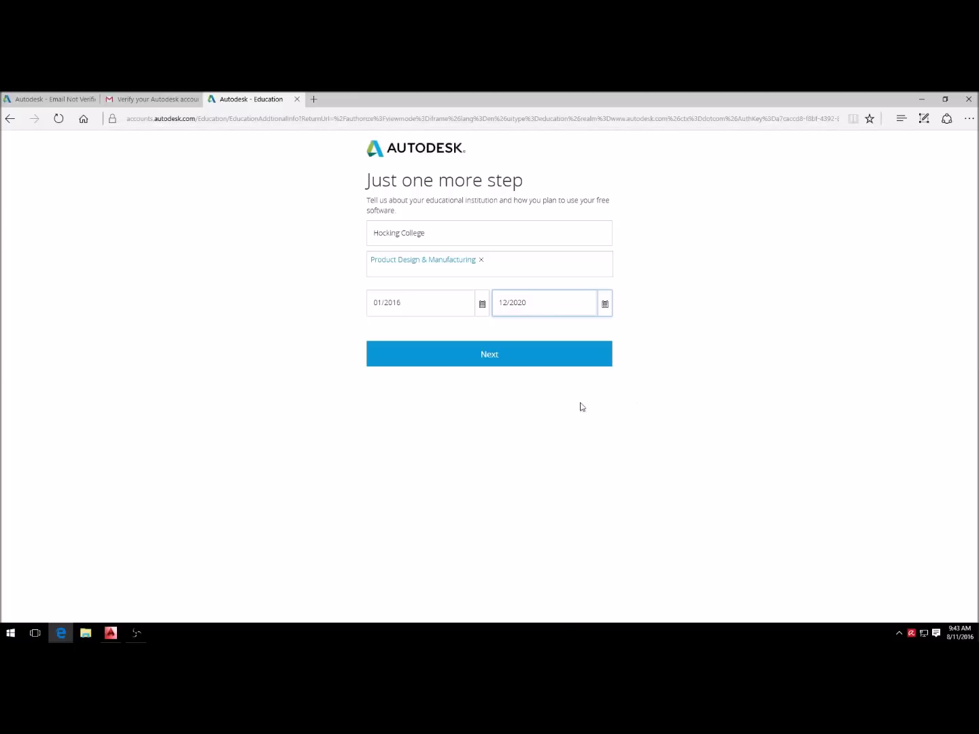
pyautogui.click(534, 354)
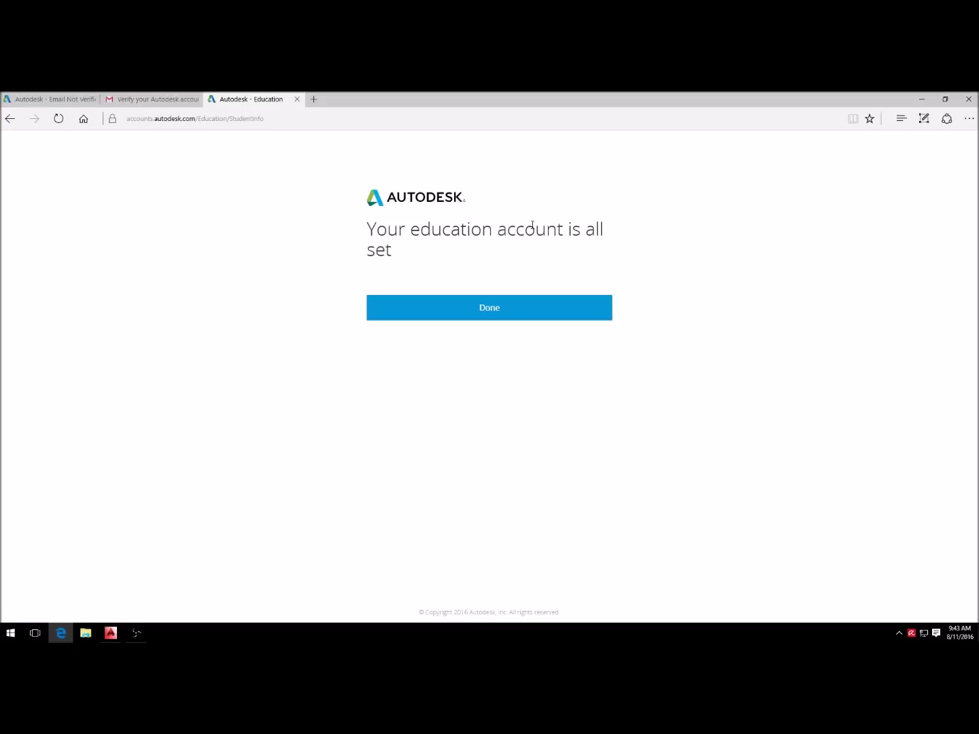
pyautogui.click(511, 310)
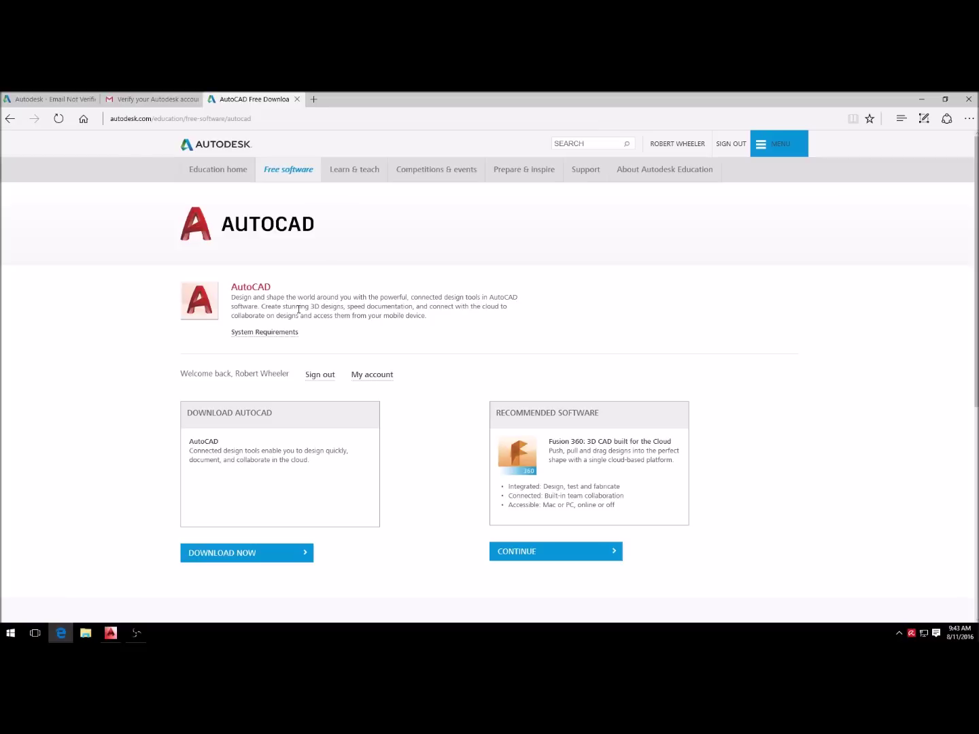
# Choose AutoCAD 2014, Windows 64-bit and English for the download, then scroll to Install Now
pyautogui.click(303, 559)
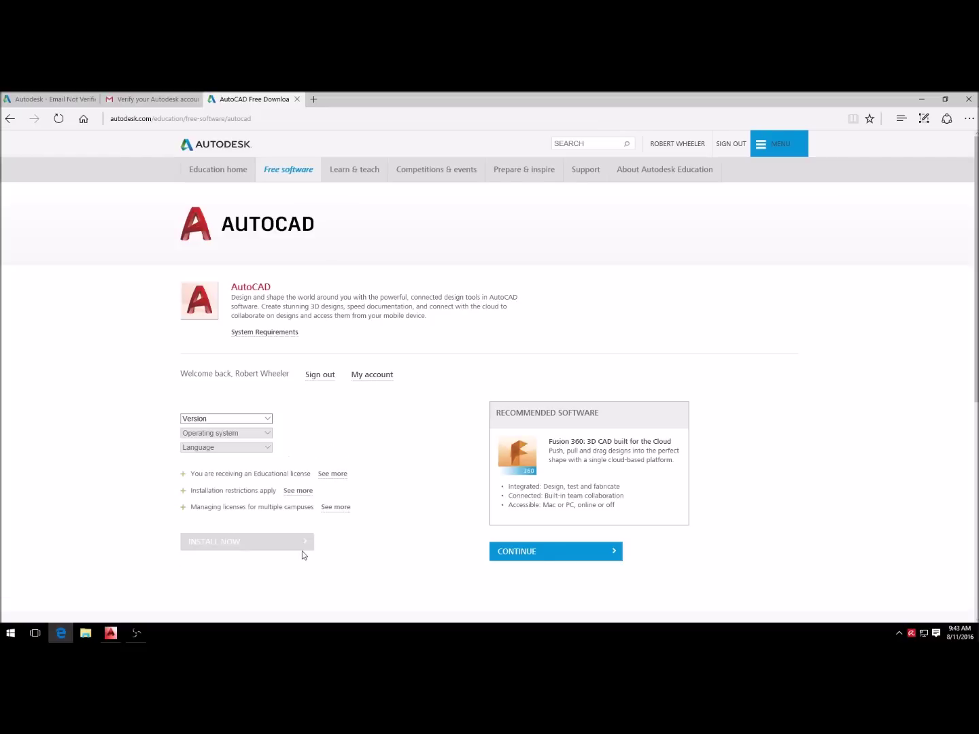
pyautogui.click(268, 419)
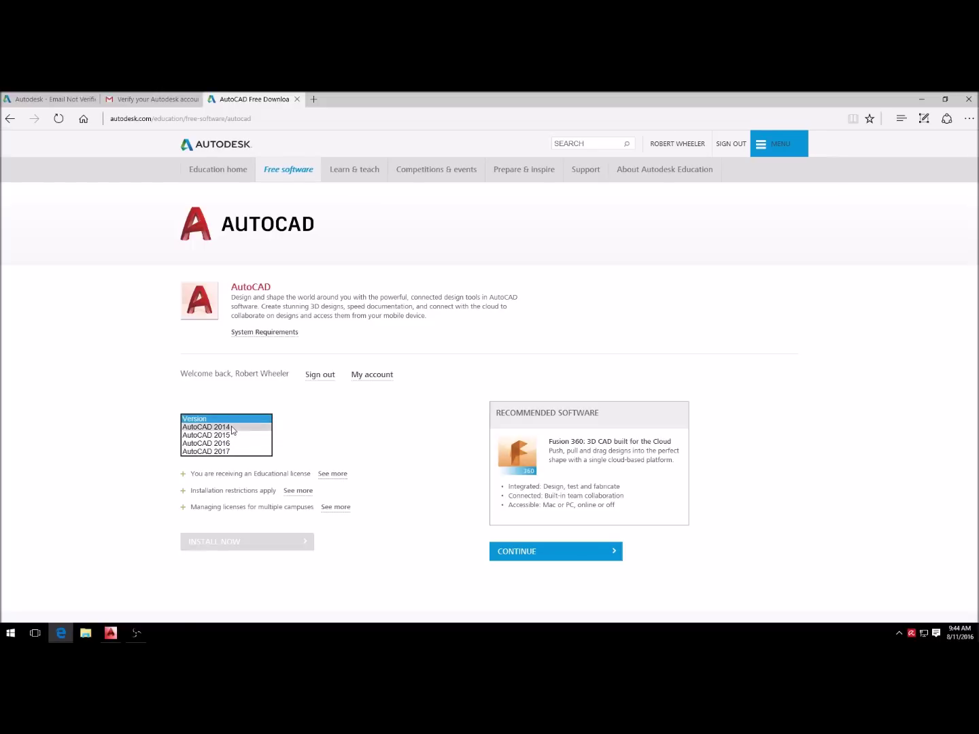
pyautogui.click(232, 426)
pyautogui.click(267, 436)
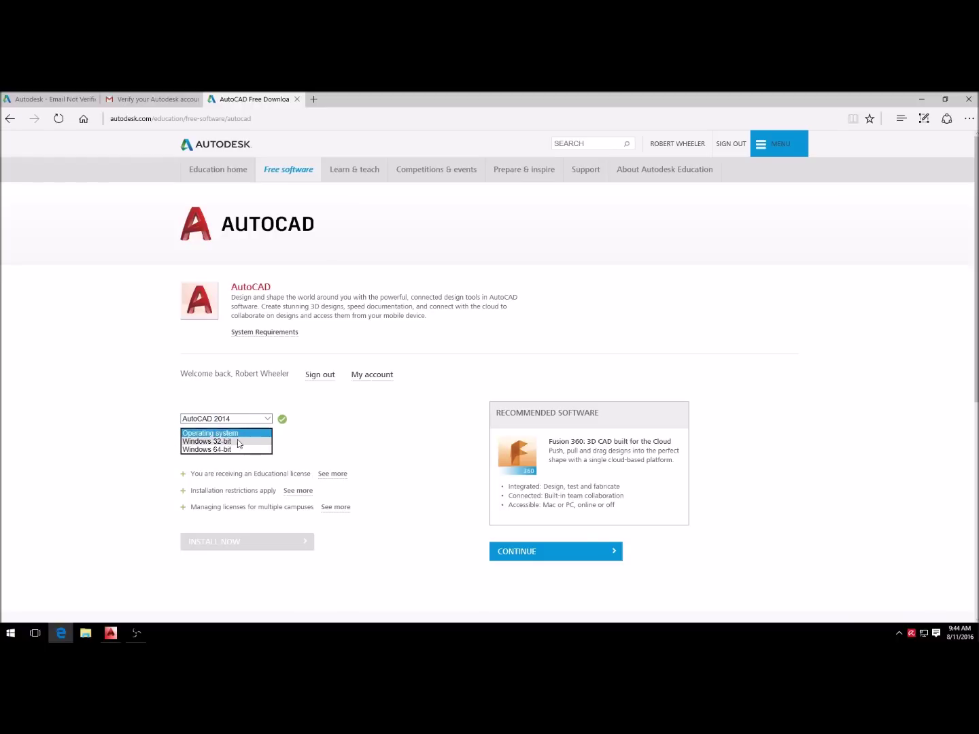
pyautogui.click(268, 433)
pyautogui.click(267, 434)
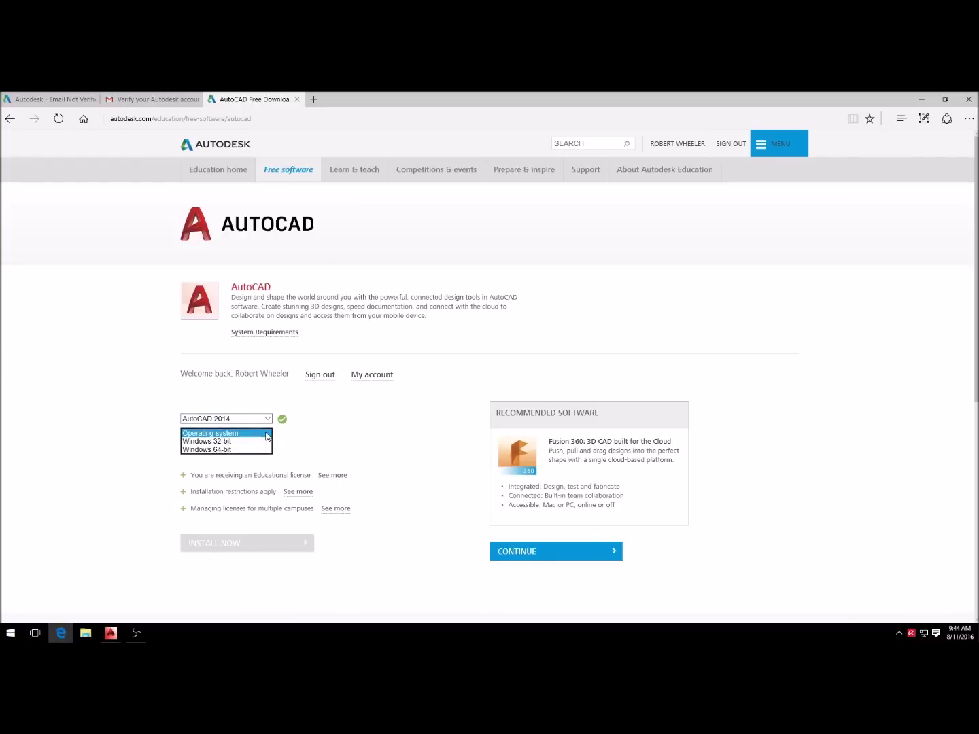
pyautogui.click(231, 449)
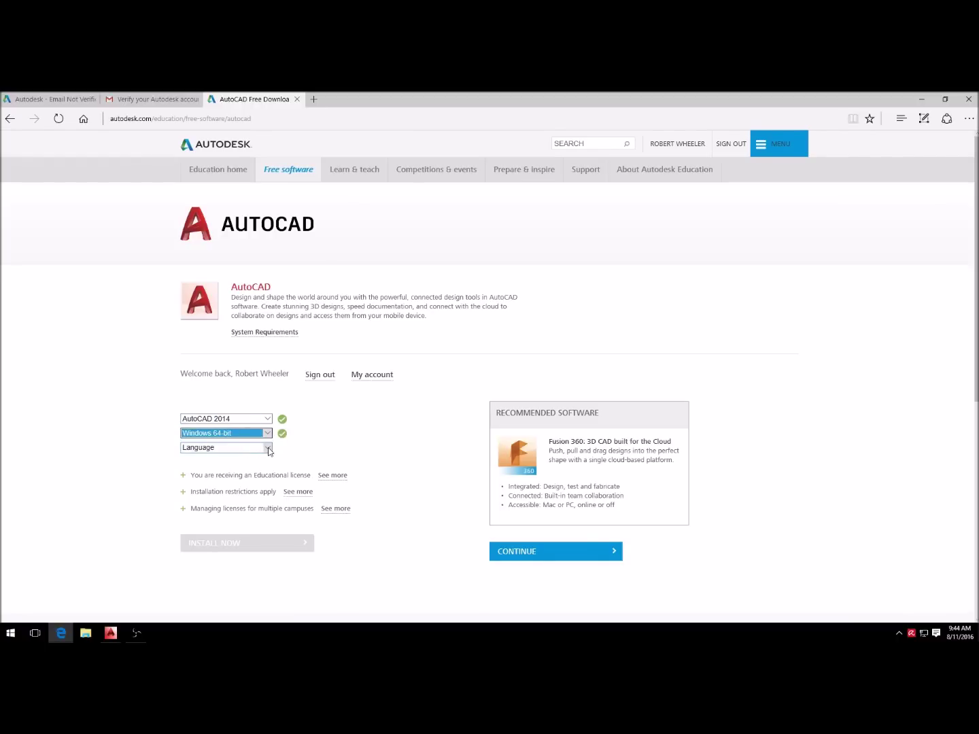
pyautogui.click(268, 448)
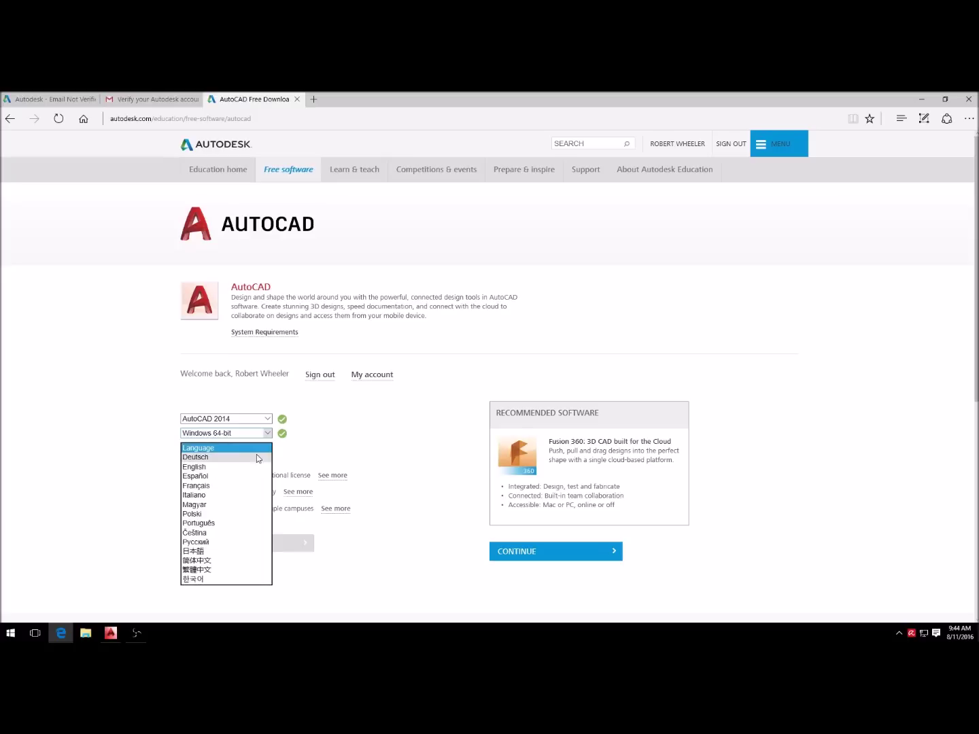
pyautogui.click(219, 464)
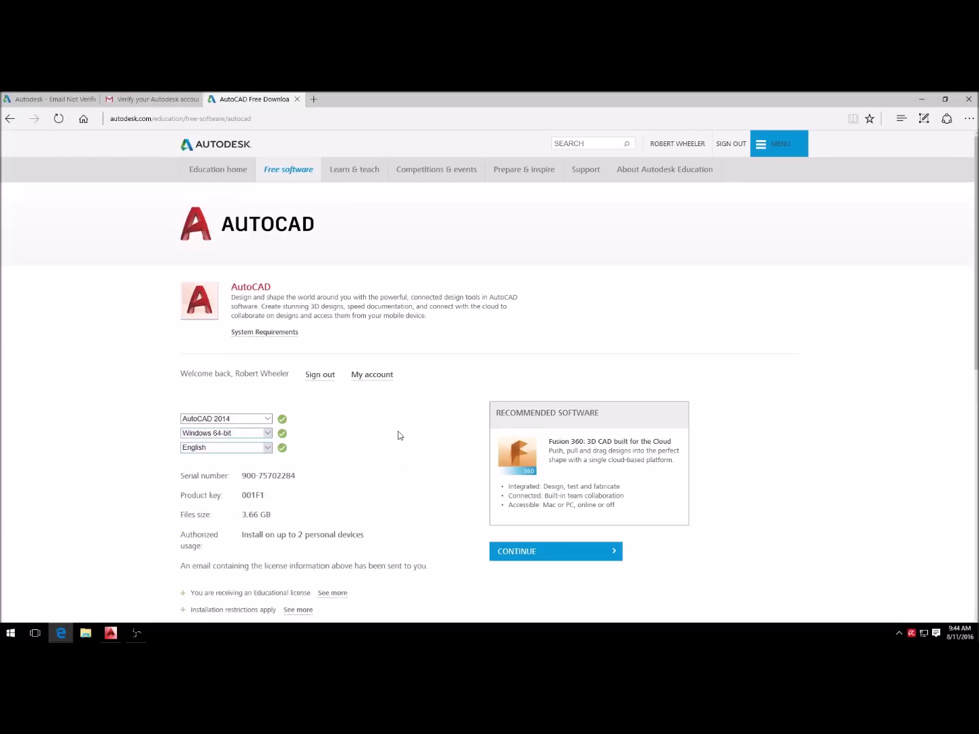
pyautogui.scroll(-1, 388, 445)
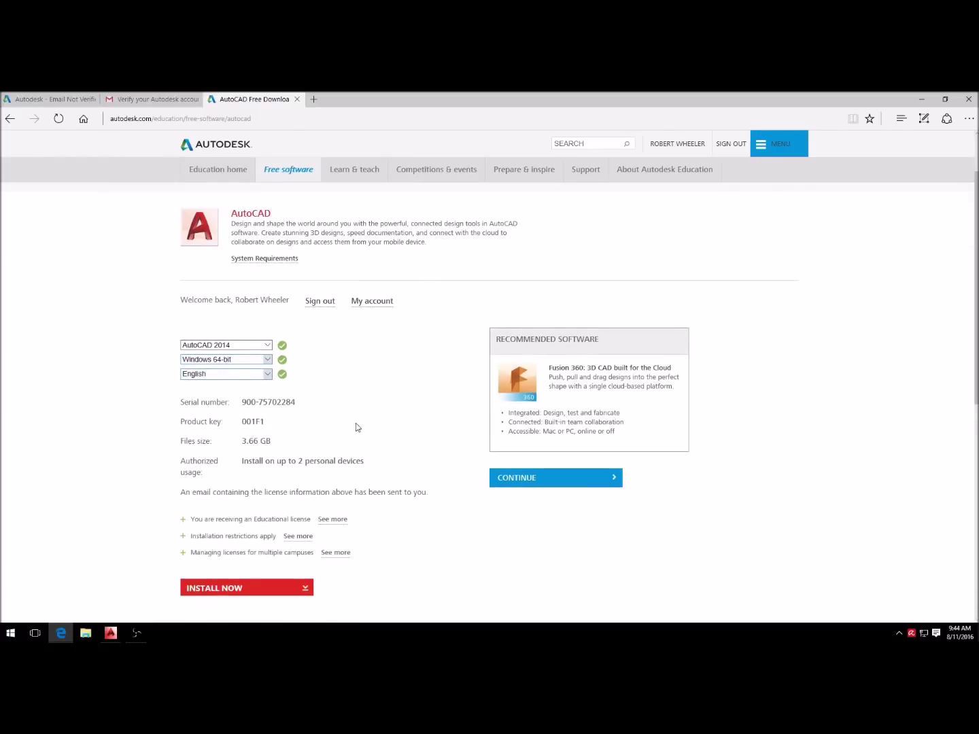
pyautogui.scroll(-1, 306, 434)
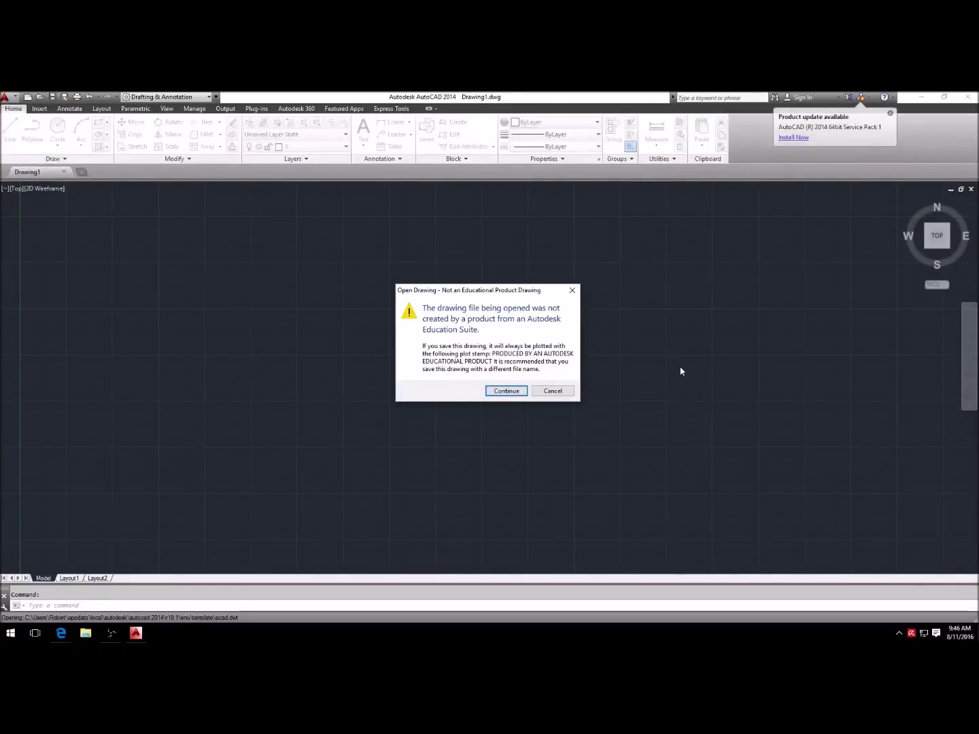
# Dismiss the non-educational warning and create Drawing2 from the acad.dwt template
pyautogui.click(507, 392)
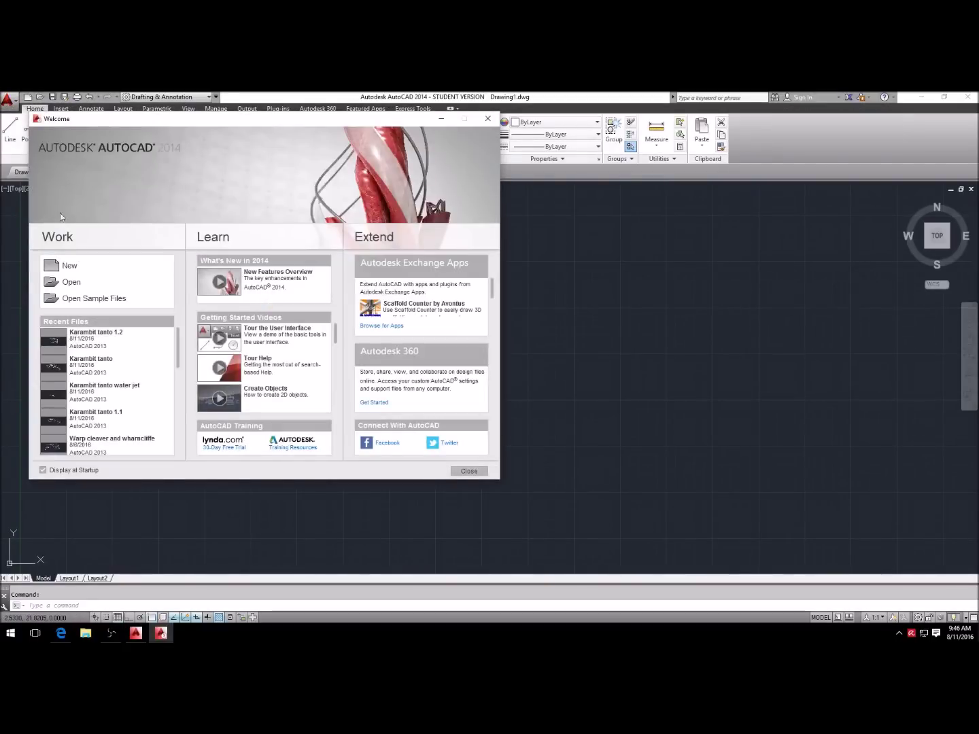
pyautogui.click(70, 266)
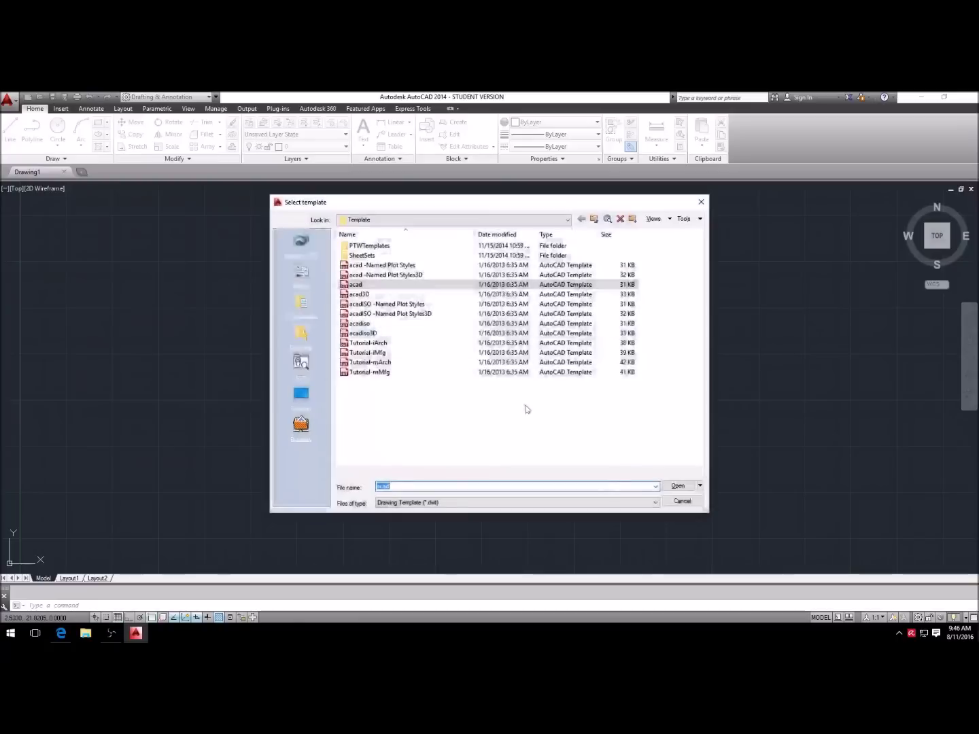
pyautogui.click(678, 487)
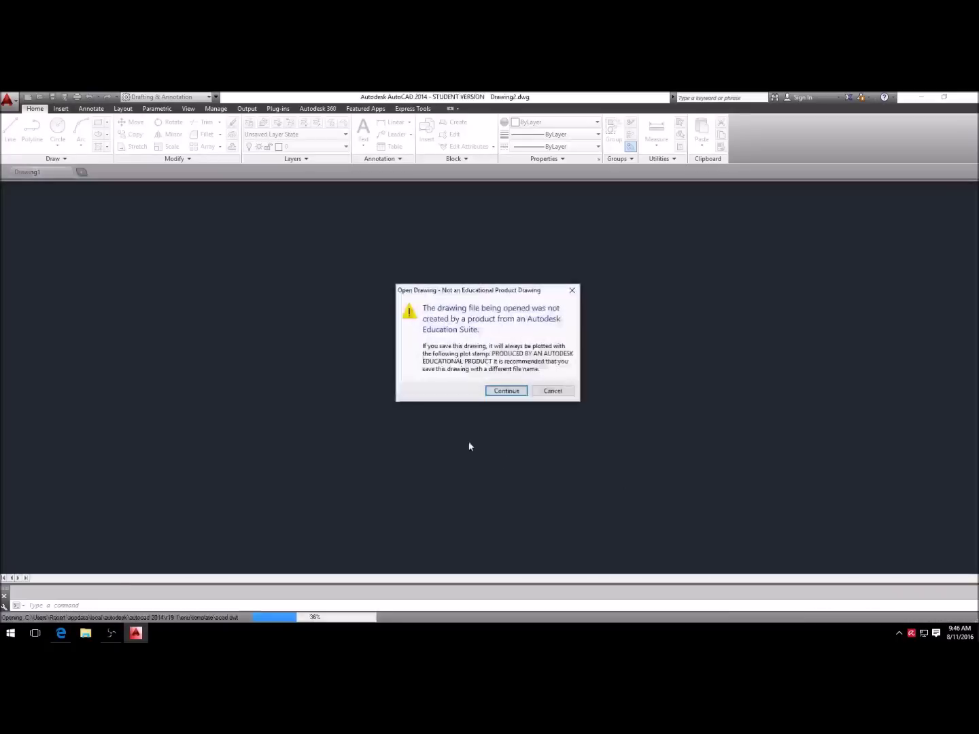
pyautogui.click(506, 391)
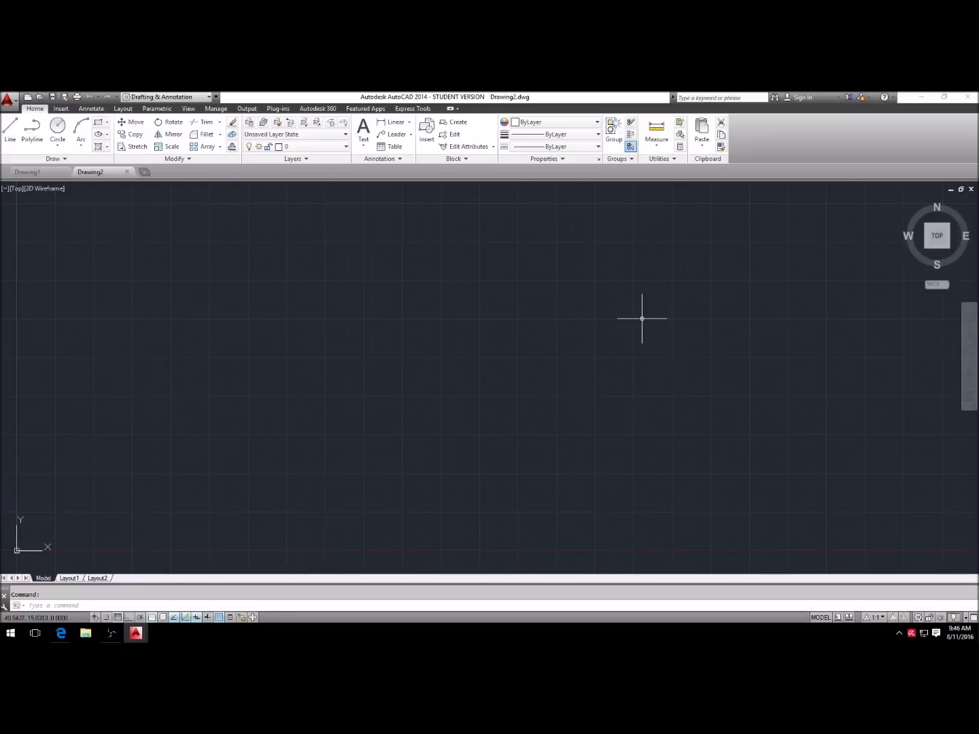
pyautogui.scroll(-2, 686, 319)
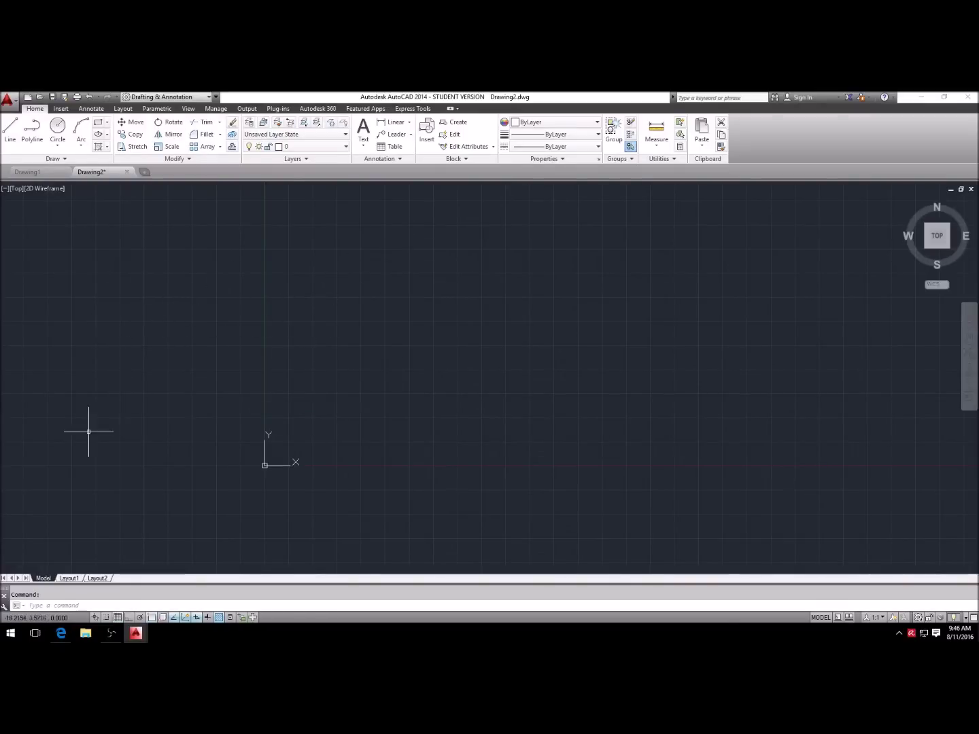
pyautogui.scroll(-1, 102, 441)
pyautogui.scroll(2, 176, 472)
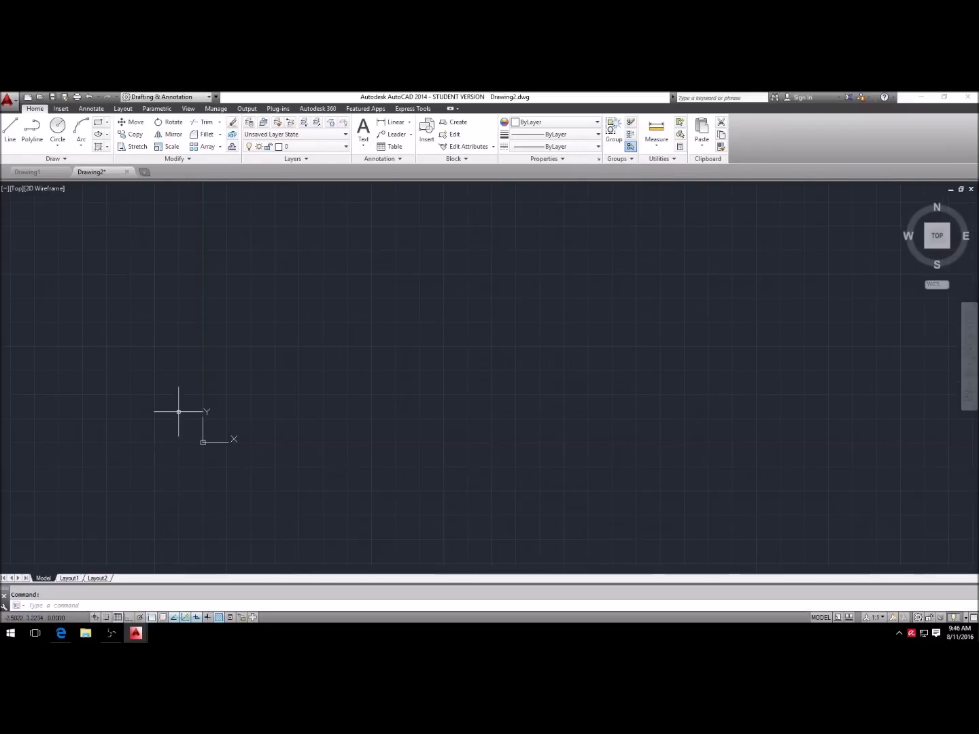
pyautogui.scroll(2, 191, 416)
pyautogui.scroll(1, 207, 442)
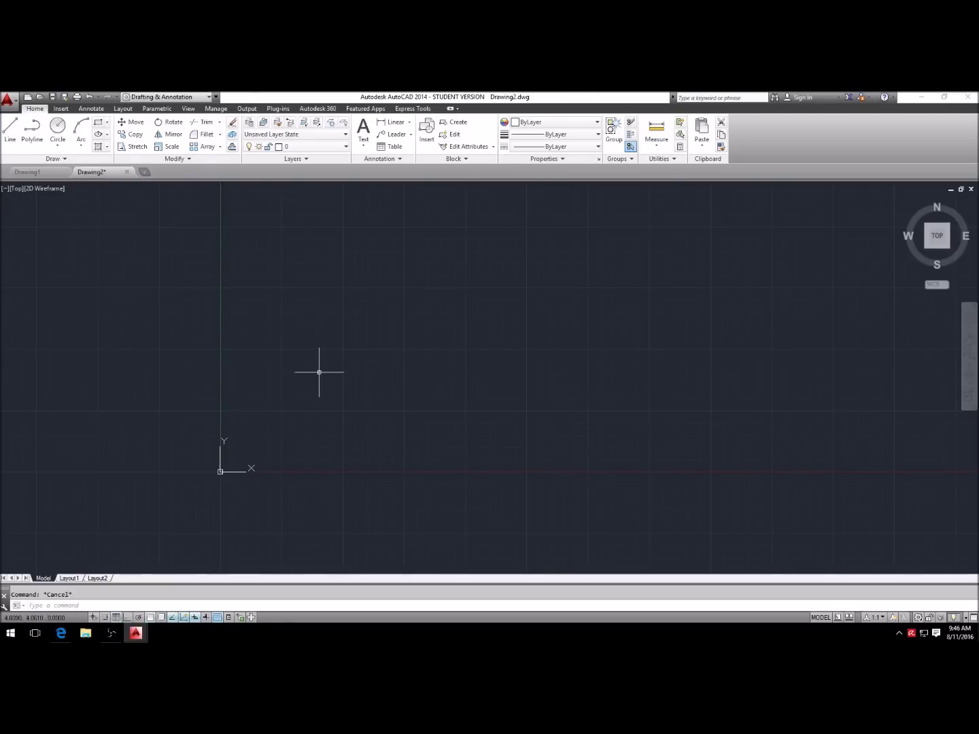
pyautogui.click(441, 309)
pyautogui.click(233, 428)
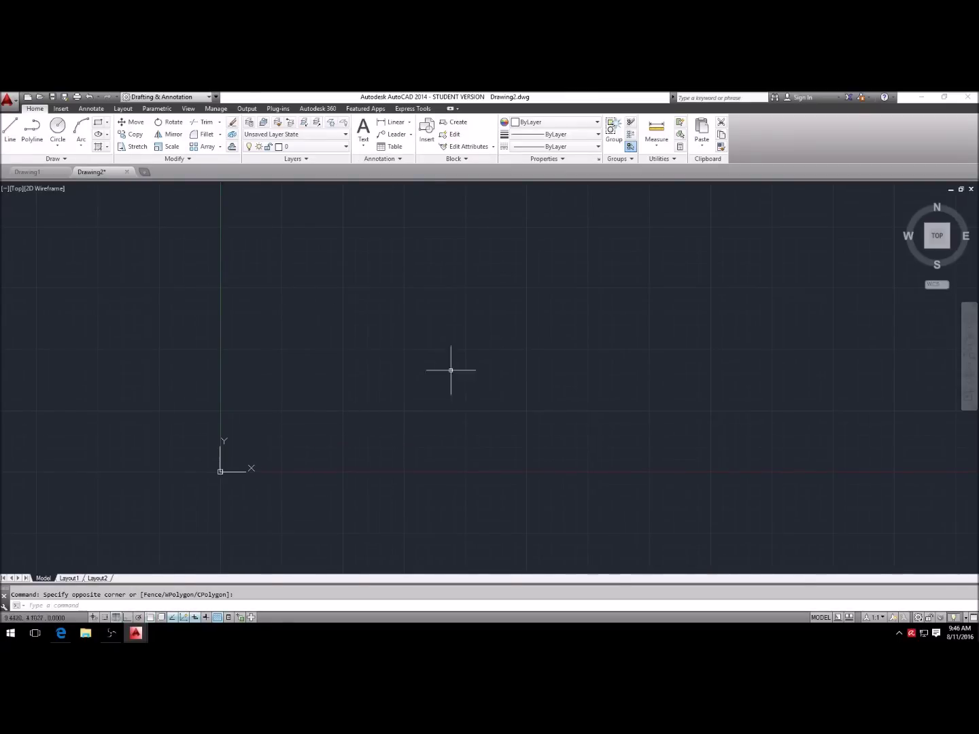